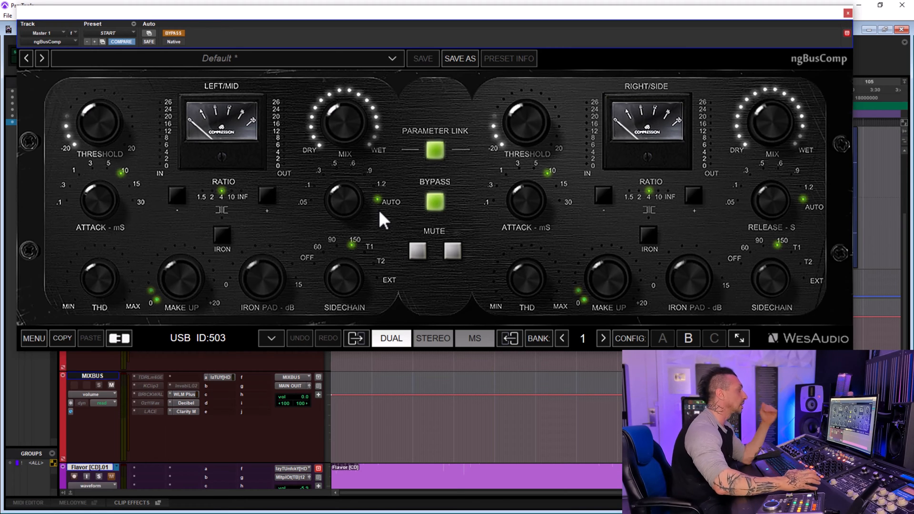
Compare the master with ngBusComp bypassed and active during playback, leave the compressor active, and close its window.
mouse_move(114, 141)
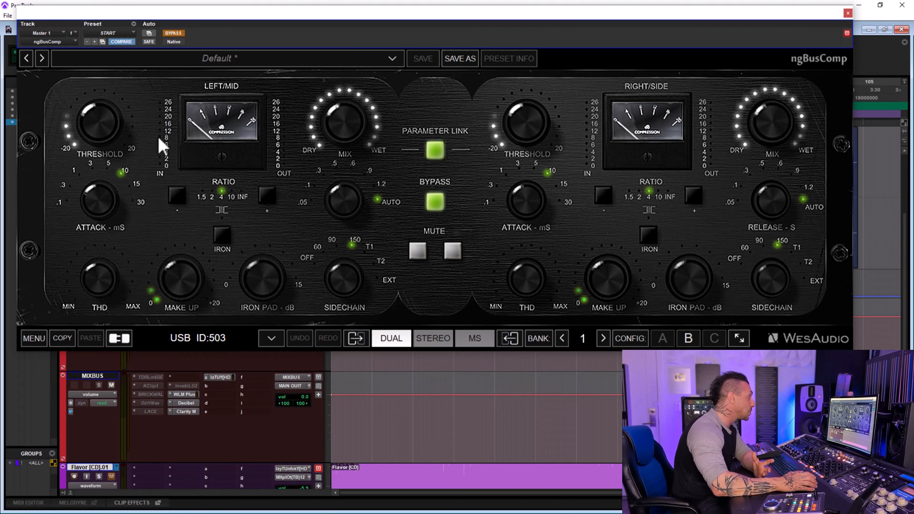
mouse_move(171, 279)
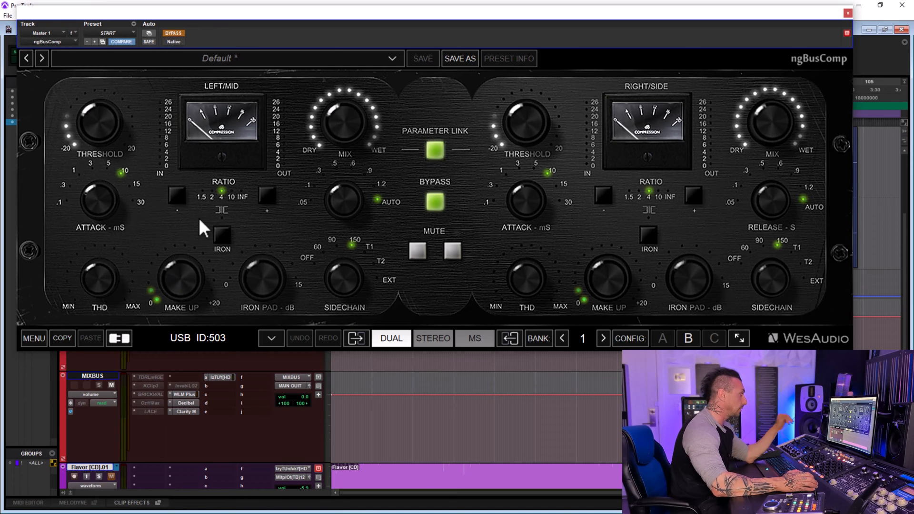
key(space)
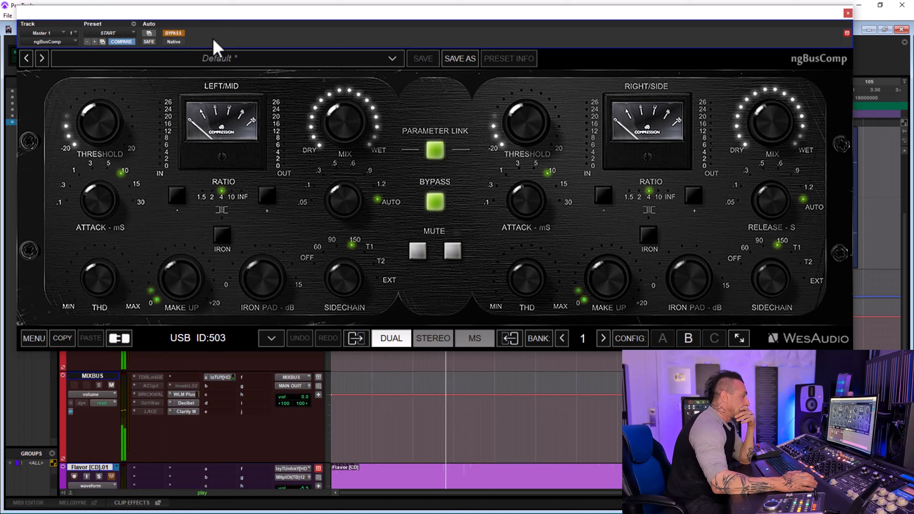
click(178, 32)
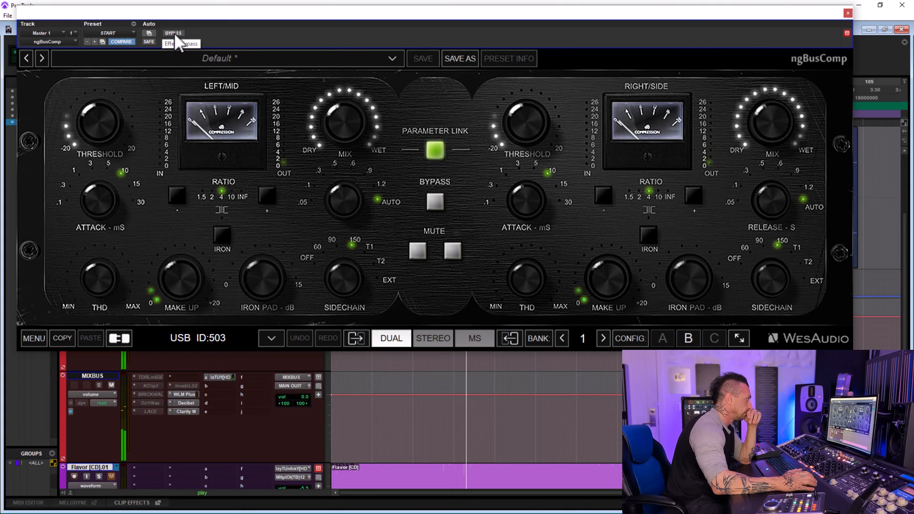
click(174, 33)
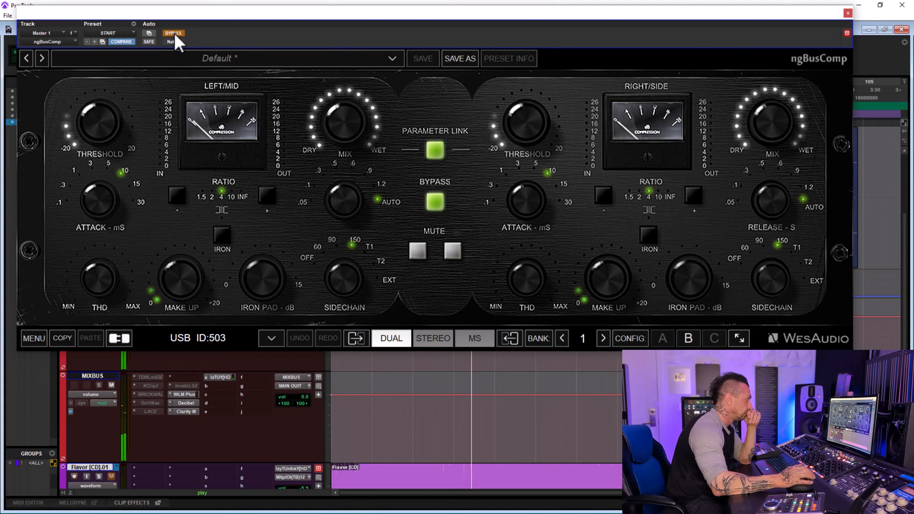
click(175, 33)
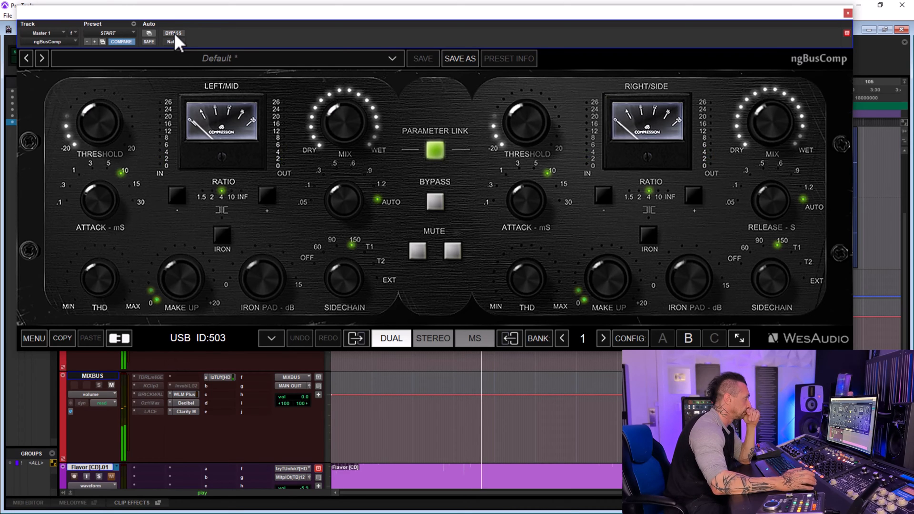
click(174, 33)
click(174, 33)
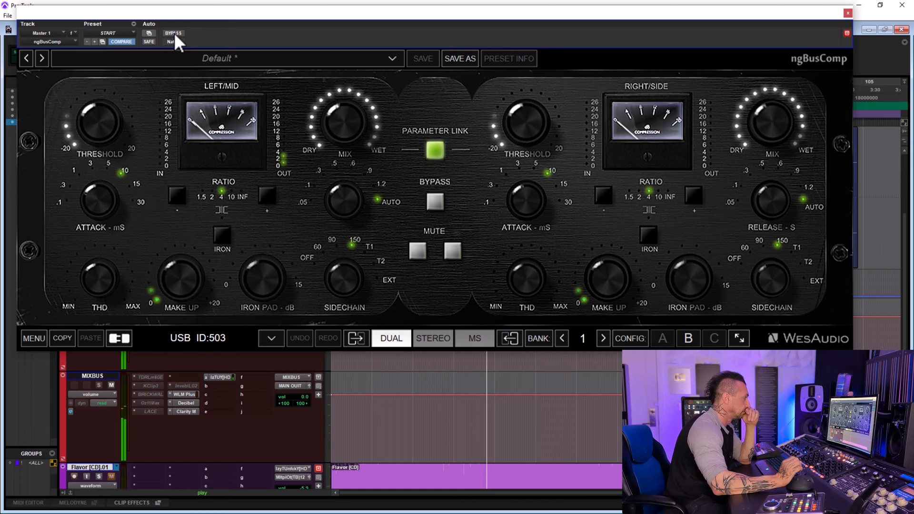
click(174, 33)
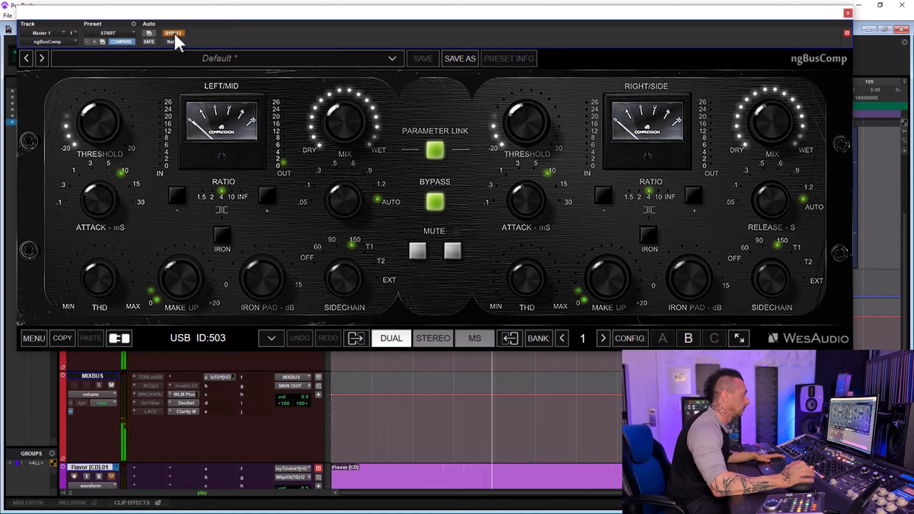
click(174, 33)
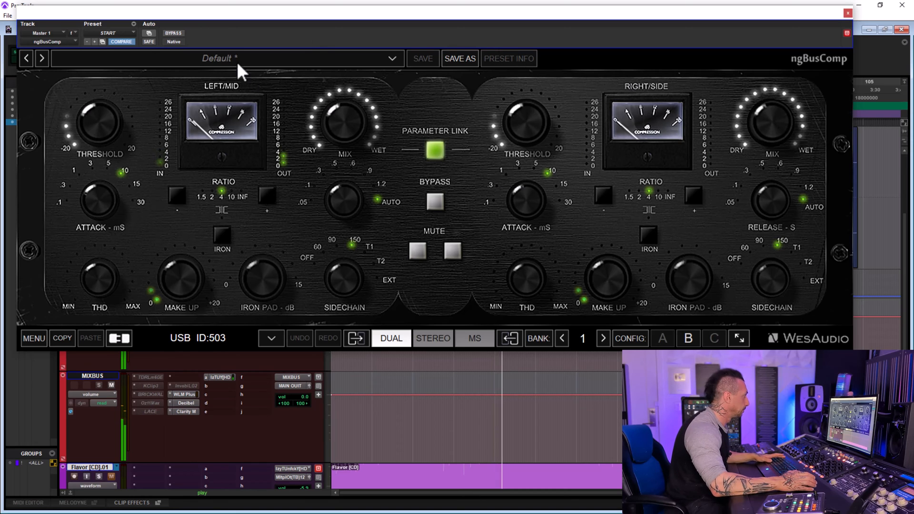
click(177, 33)
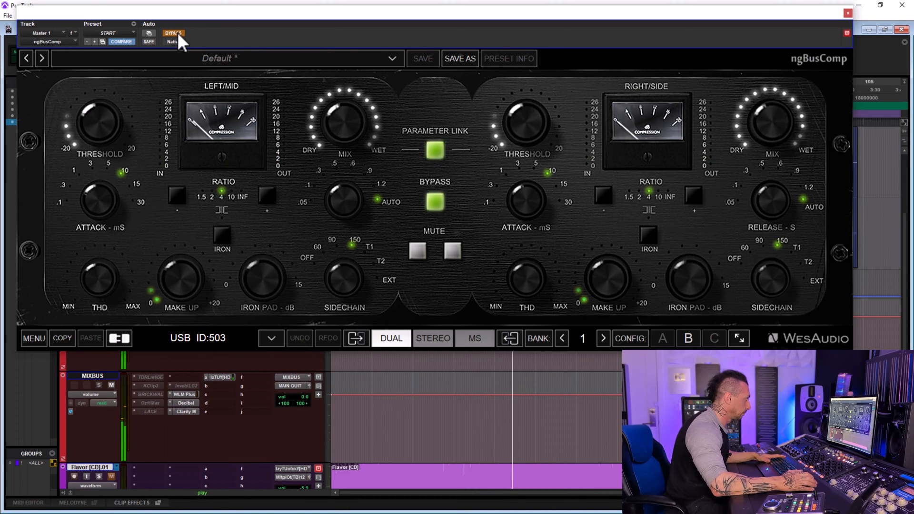
click(177, 33)
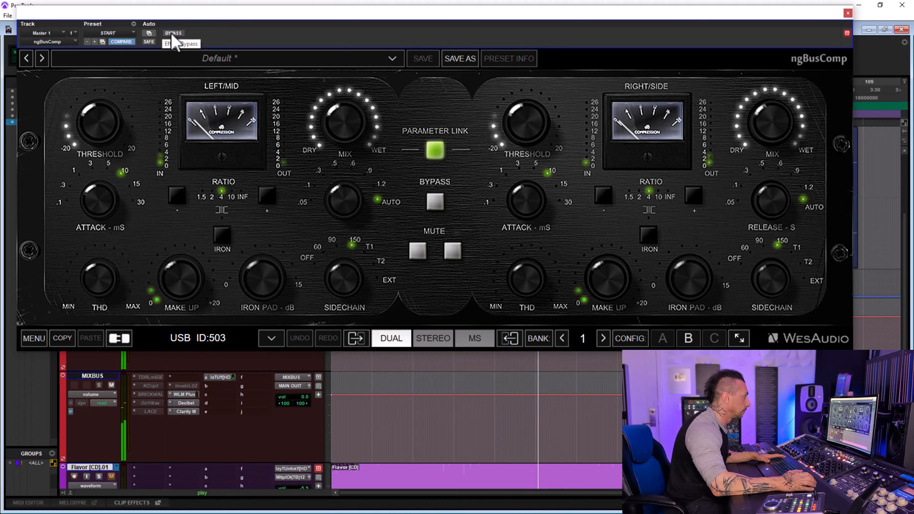
click(172, 34)
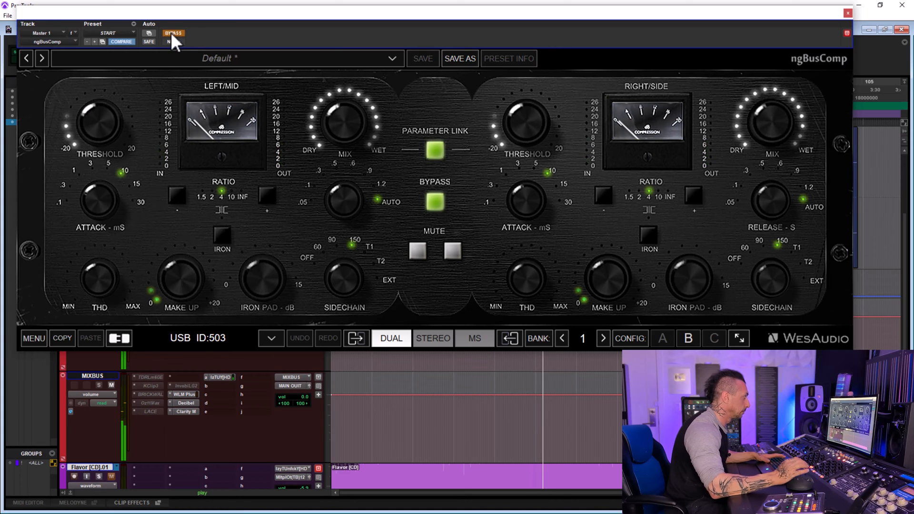
click(170, 32)
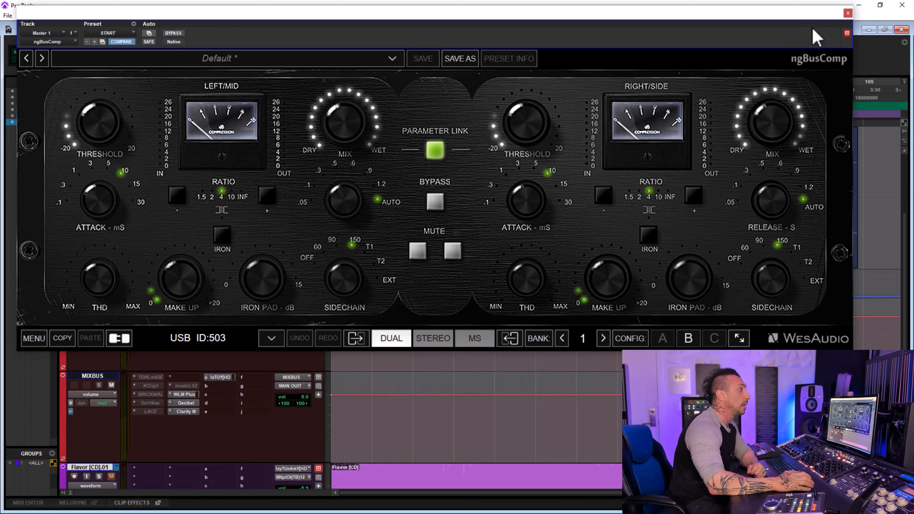
click(847, 13)
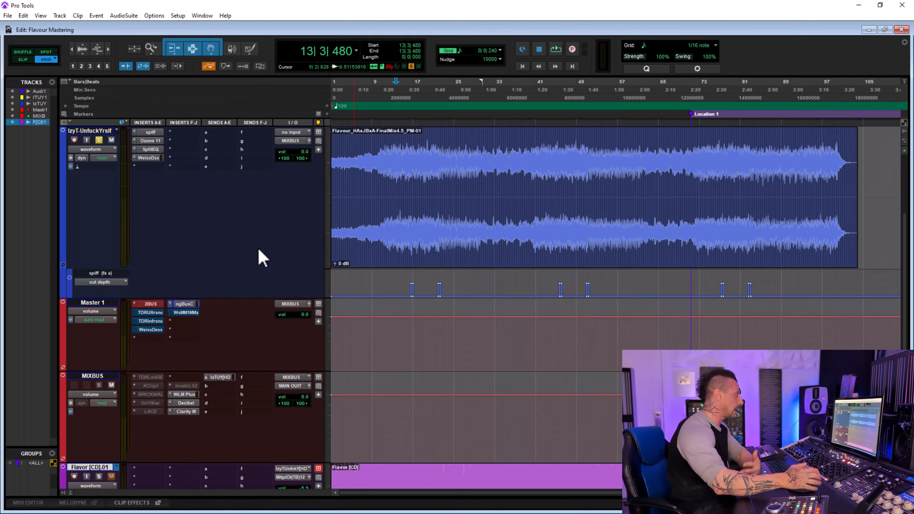
Open the TDR Ultrasonic and TDR Infrasonic inserts of Master 1 and arrange their windows side by side, shrinking Infrasonic to fit.
click(159, 313)
drag(361, 29, 805, 10)
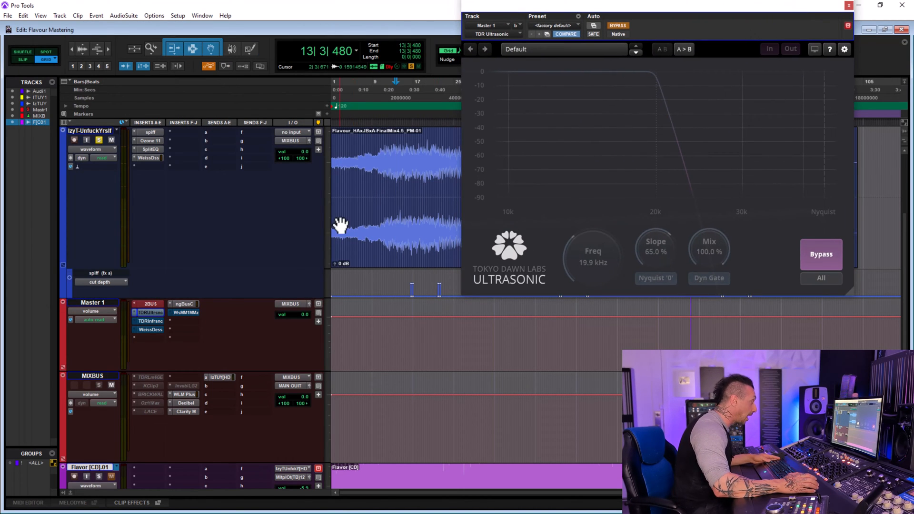
click(157, 322)
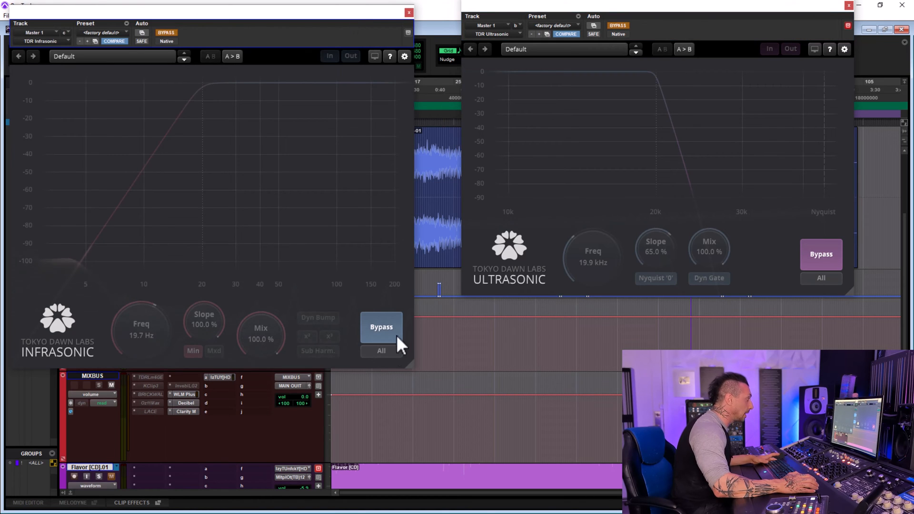
drag(408, 363, 349, 302)
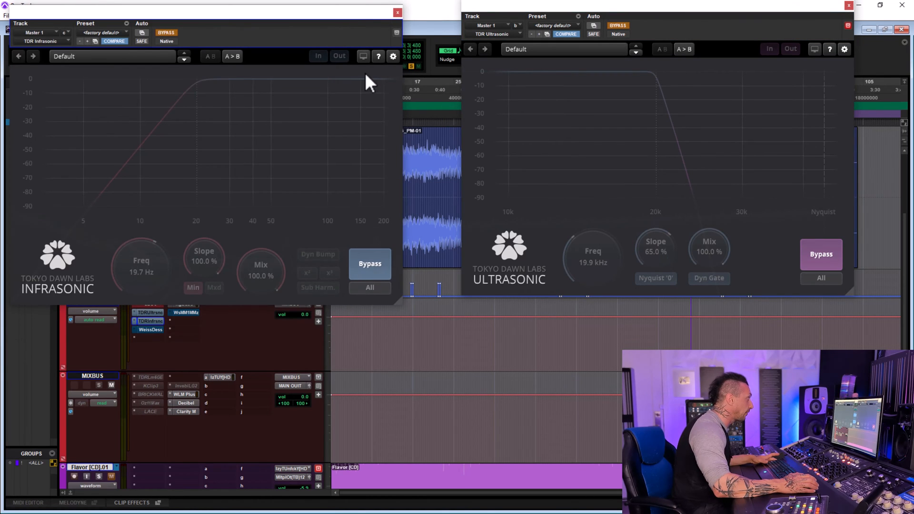
drag(356, 11, 406, 13)
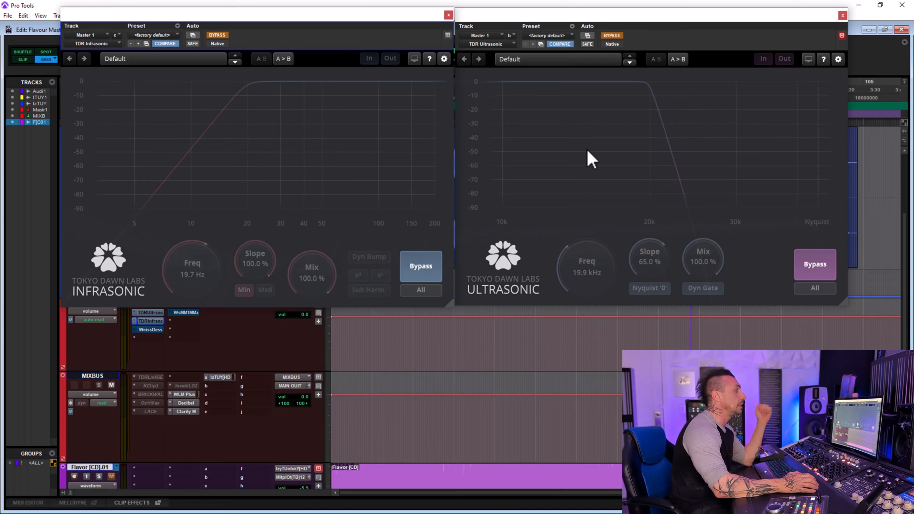
Take both the TDR Ultrasonic and TDR Infrasonic filters on Master 1 out of bypass.
click(616, 36)
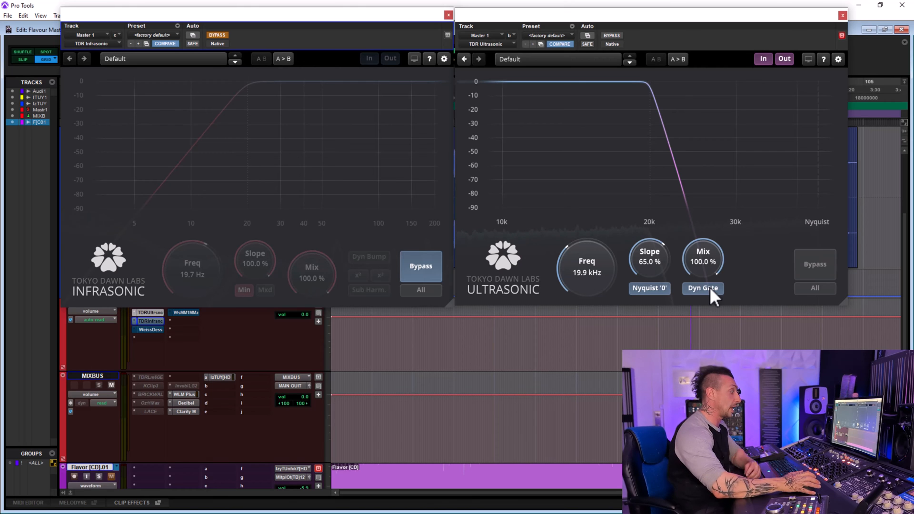
key(space)
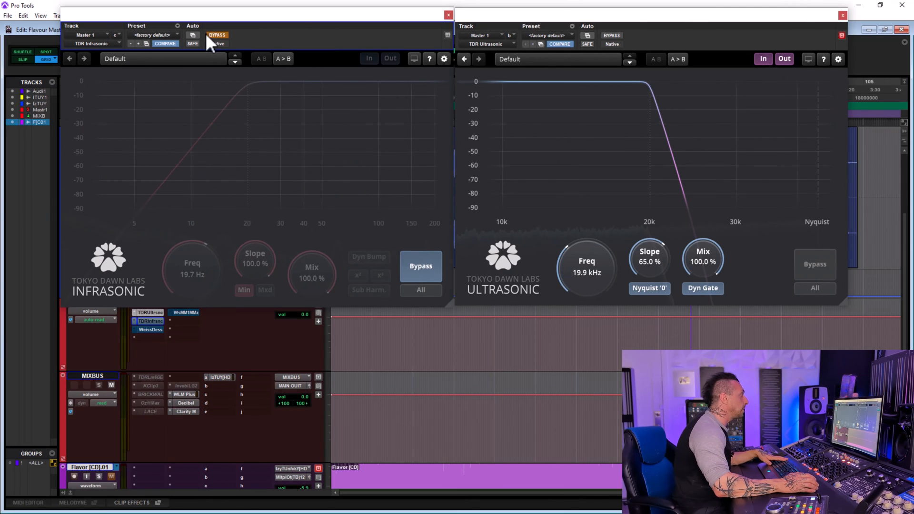
click(217, 35)
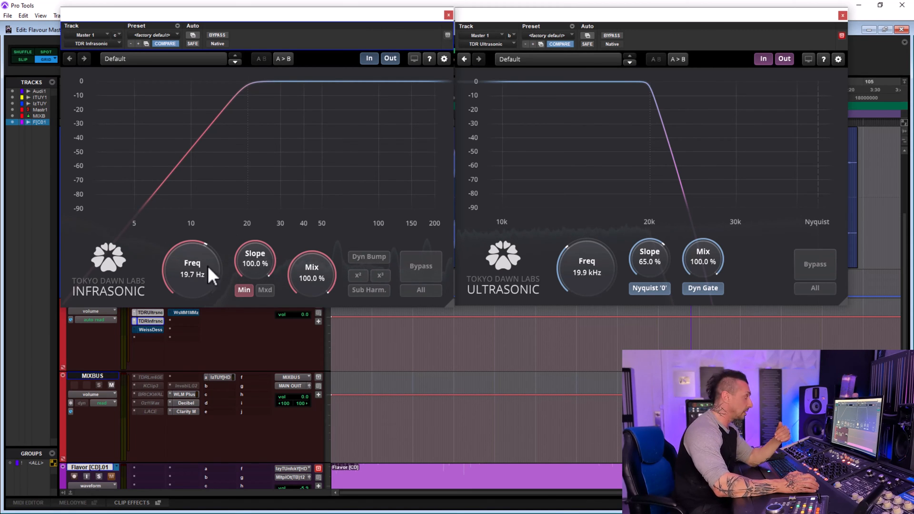
Try the two harmonic options and Sub Harm. in TDR Infrasonic.
click(356, 276)
click(386, 278)
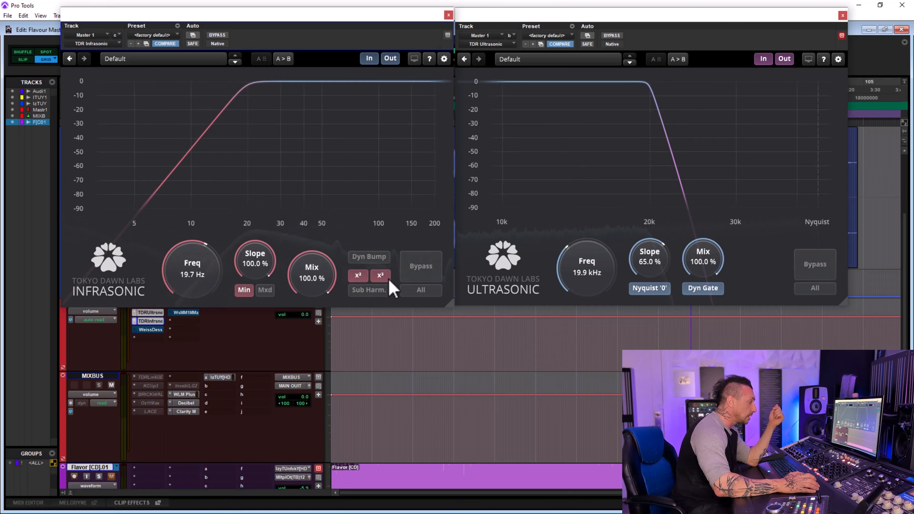
click(370, 291)
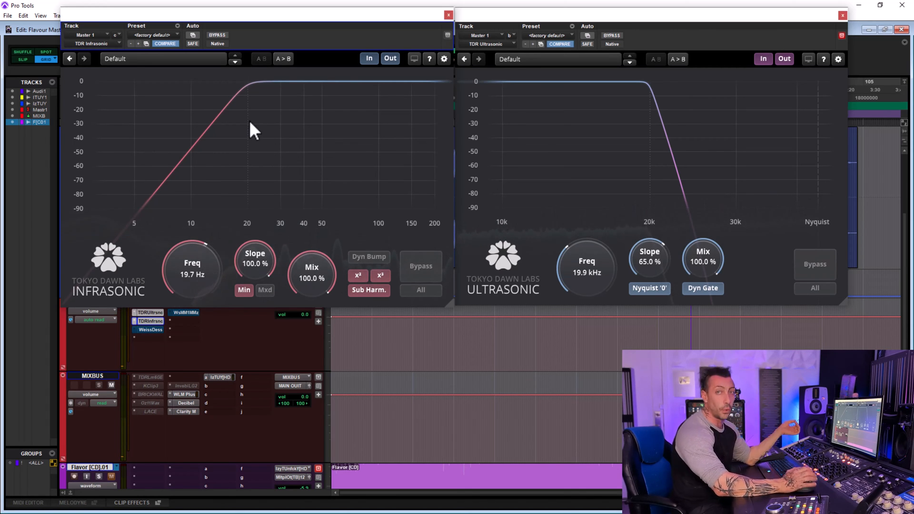
click(363, 274)
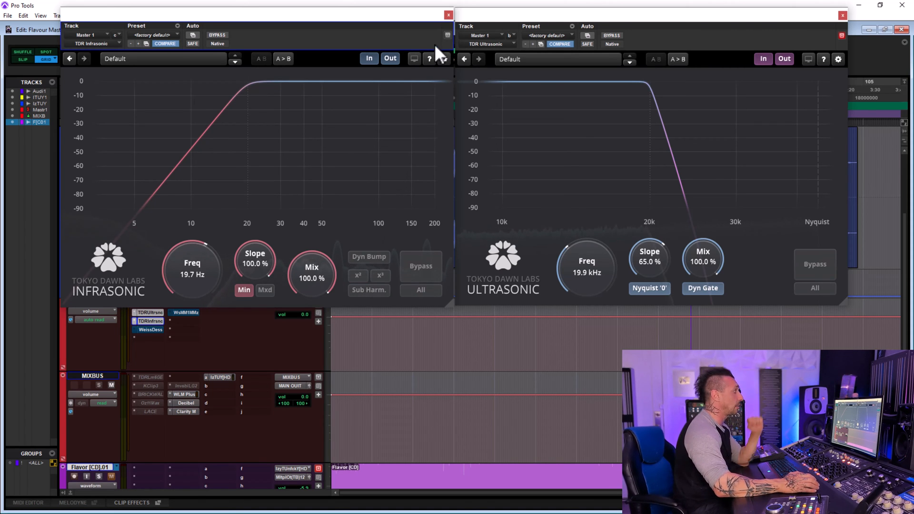
Open the Weiss Deess insert on Master 1 in place of the filters and activate it while the song plays.
click(448, 16)
click(151, 329)
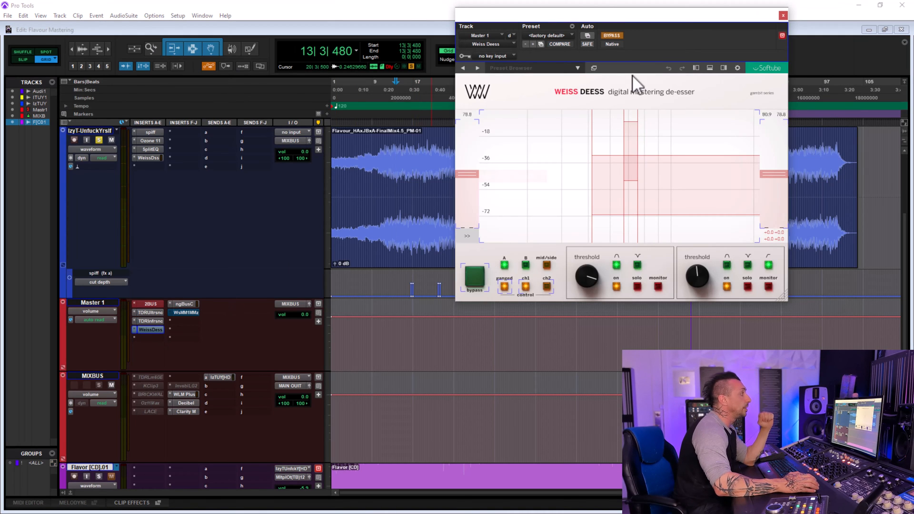
drag(686, 18, 432, 14)
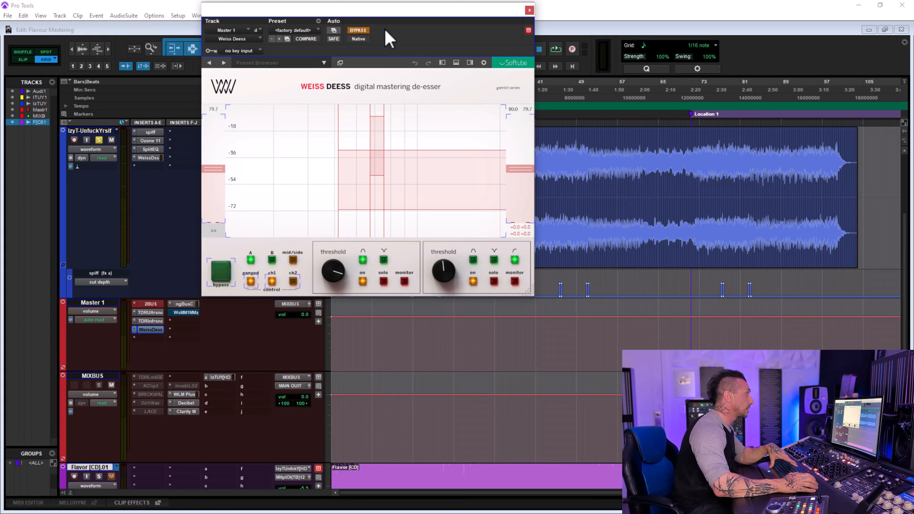
key(space)
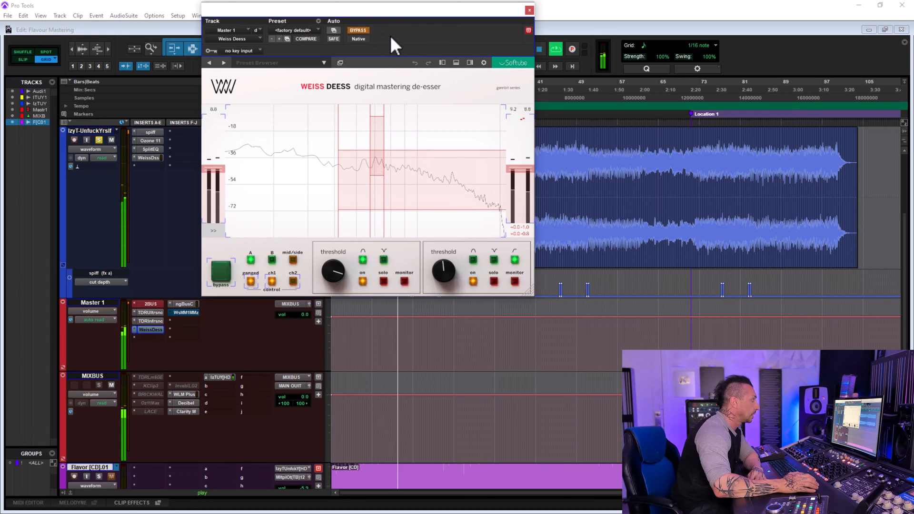
click(360, 29)
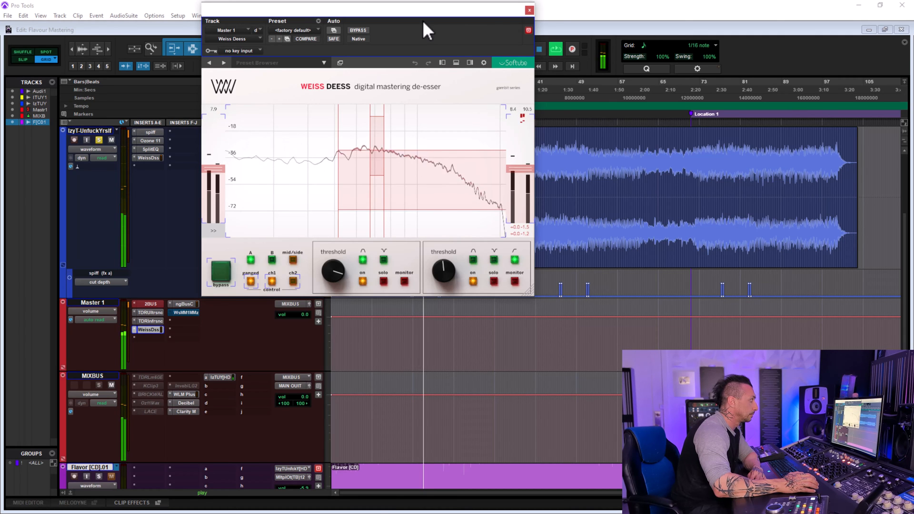
mouse_move(525, 144)
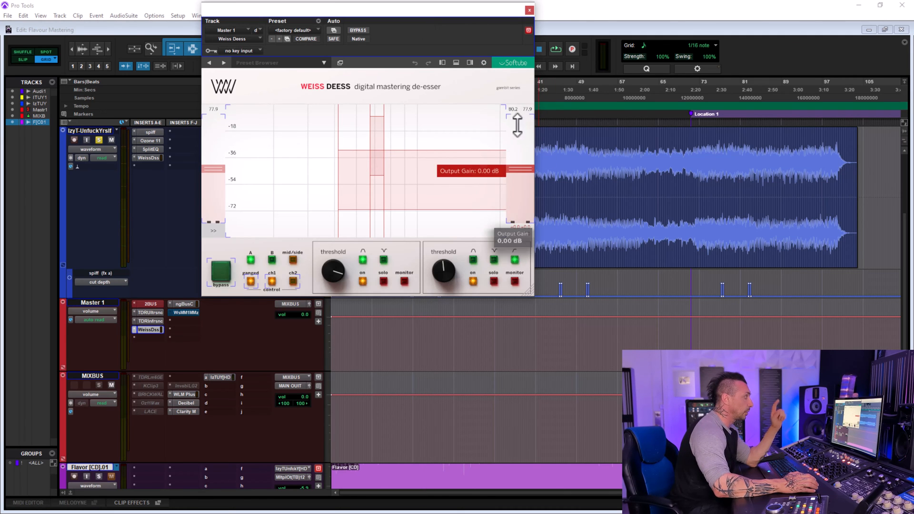
key(space)
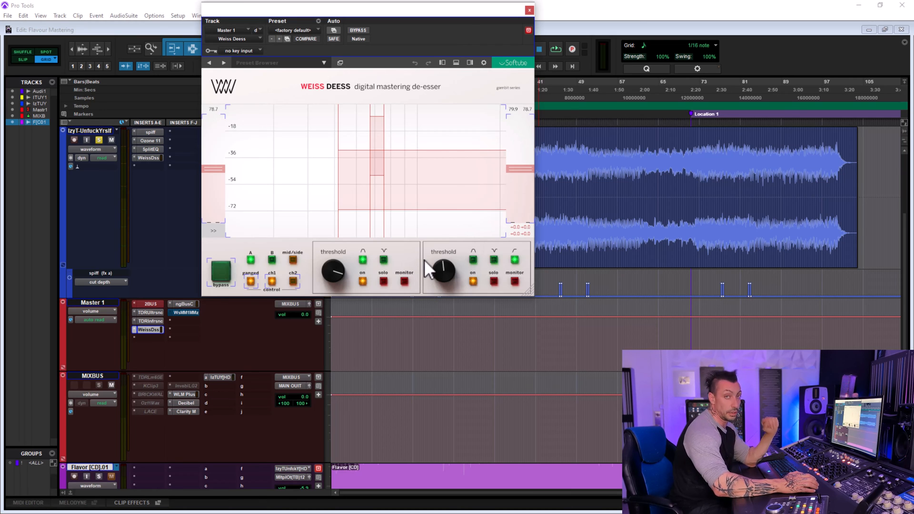
Switch off the narrow first band of the Weiss Deess and look through its extended sidechain and filter parameters.
mouse_move(338, 275)
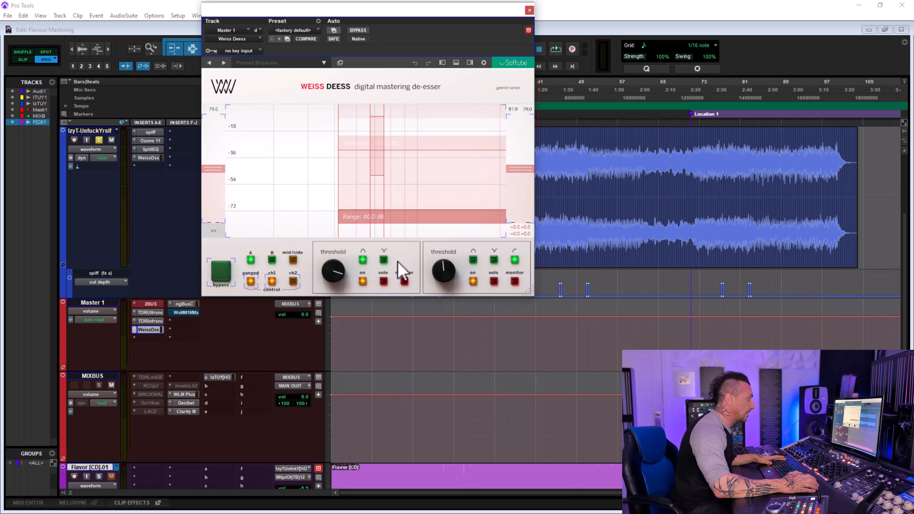
click(363, 281)
mouse_move(442, 272)
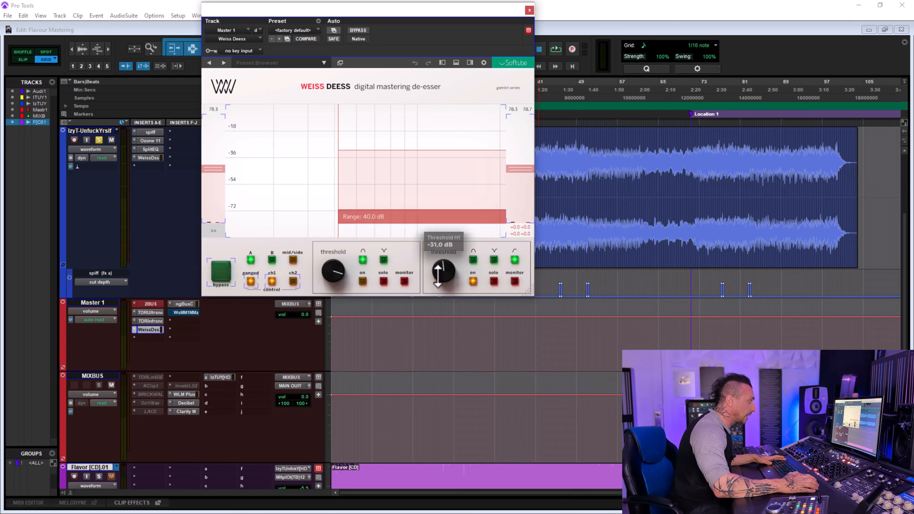
click(214, 231)
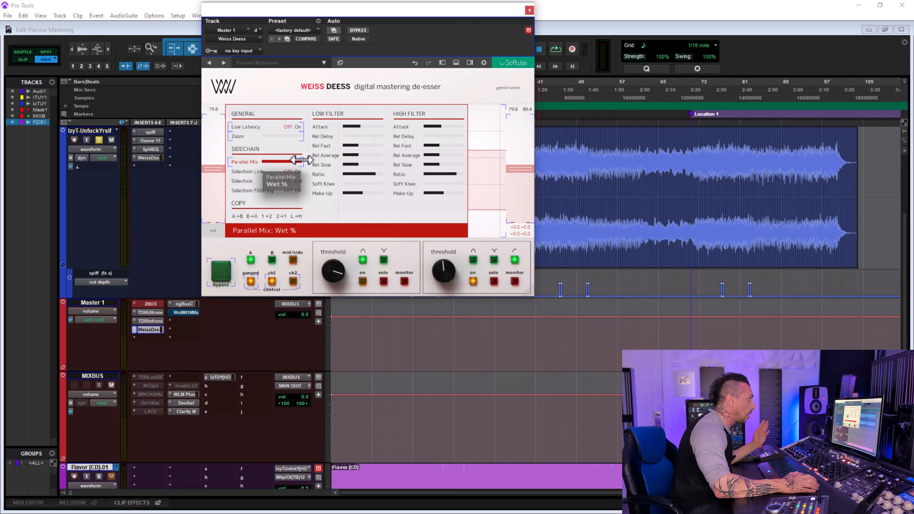
click(213, 232)
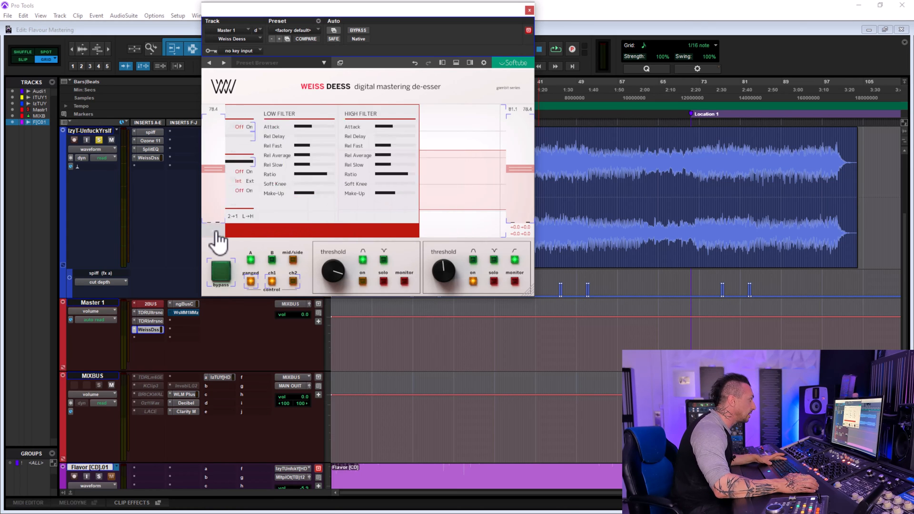
Audition the high-shelf band of the Weiss Deess in monitor mode and compare it with the normal output during playback.
click(516, 282)
key(space)
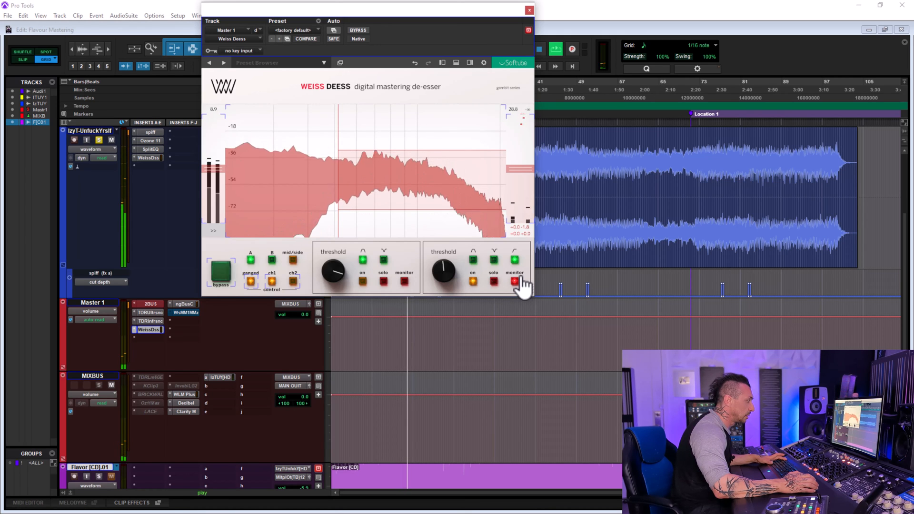
click(516, 282)
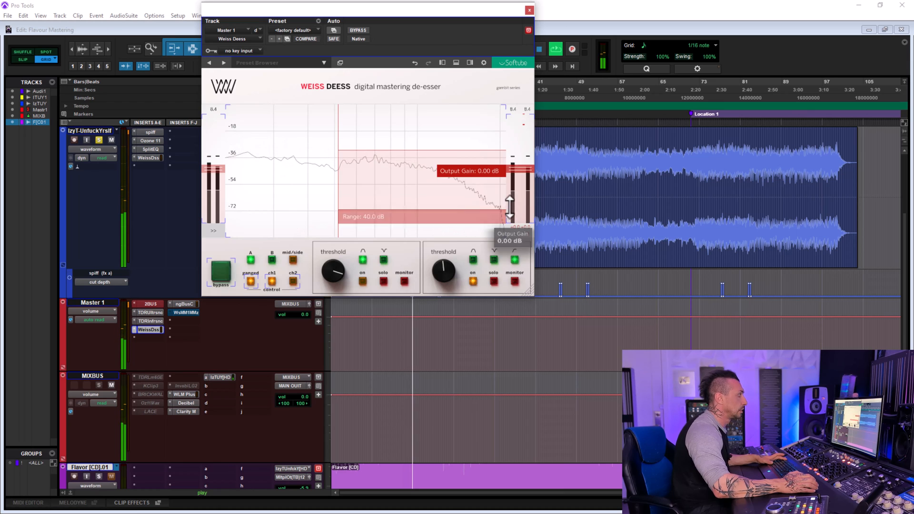
key(space)
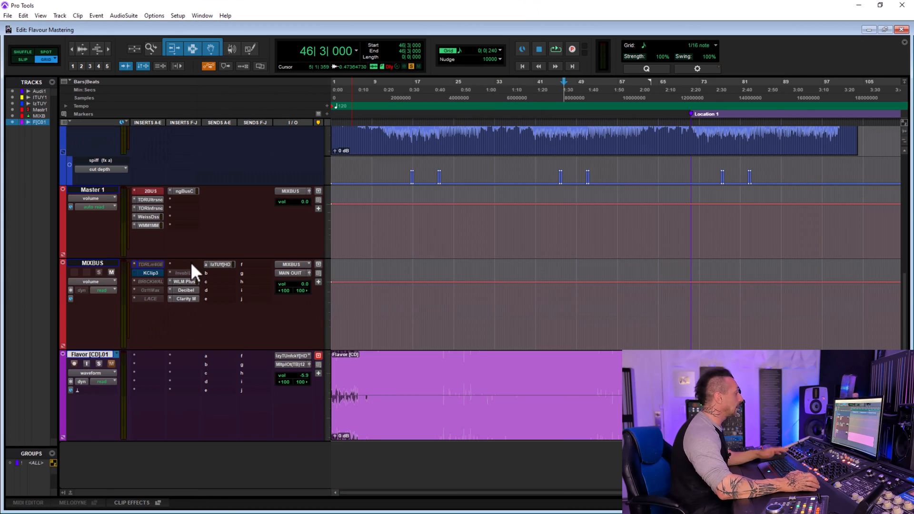
Open the KClip3 insert on the MIXBUS track and position its window in the upper part of the workspace.
click(162, 272)
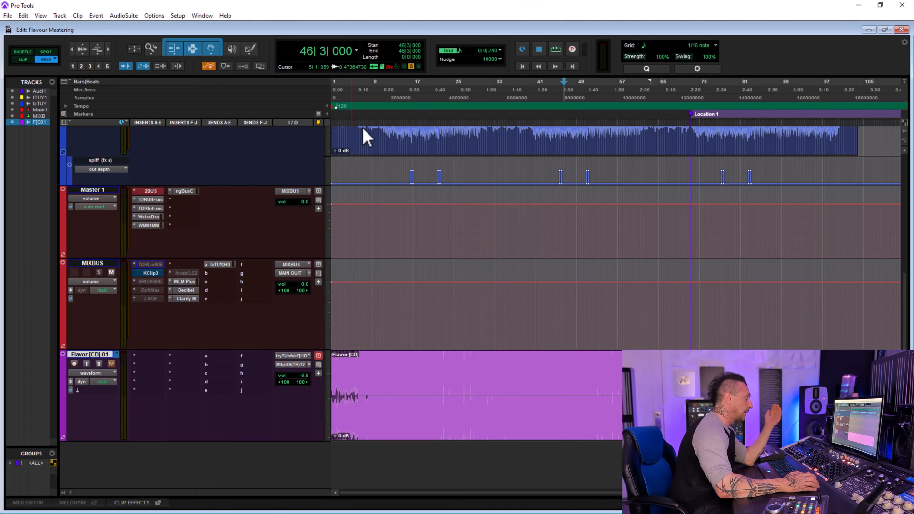
click(402, 30)
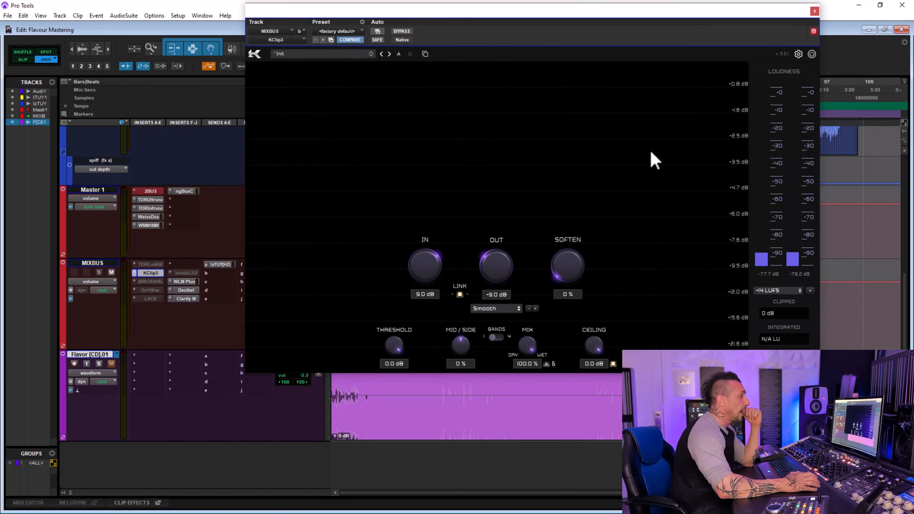